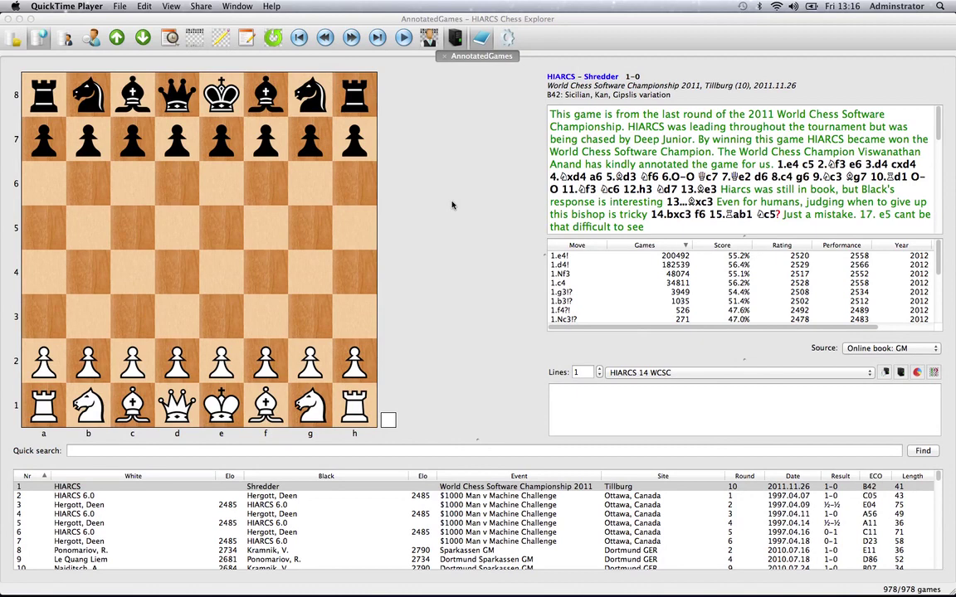
- Widen the game notation pane slightly and make the game list below the board a little taller
click(413, 184)
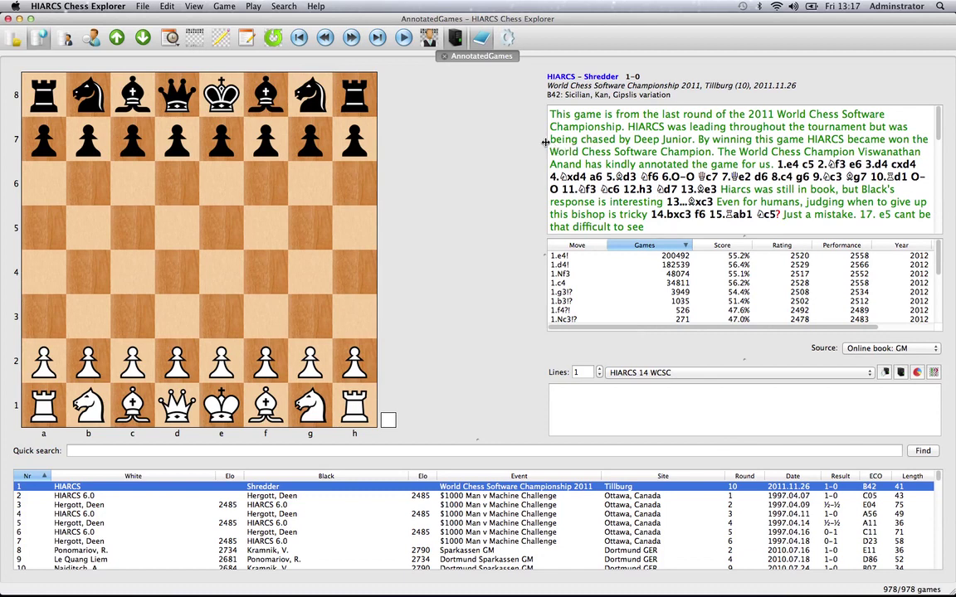
mouse_move(544, 143)
mouse_down()
mouse_move(442, 156)
mouse_move(469, 199)
mouse_move(571, 158)
mouse_move(390, 165)
mouse_move(534, 167)
mouse_up()
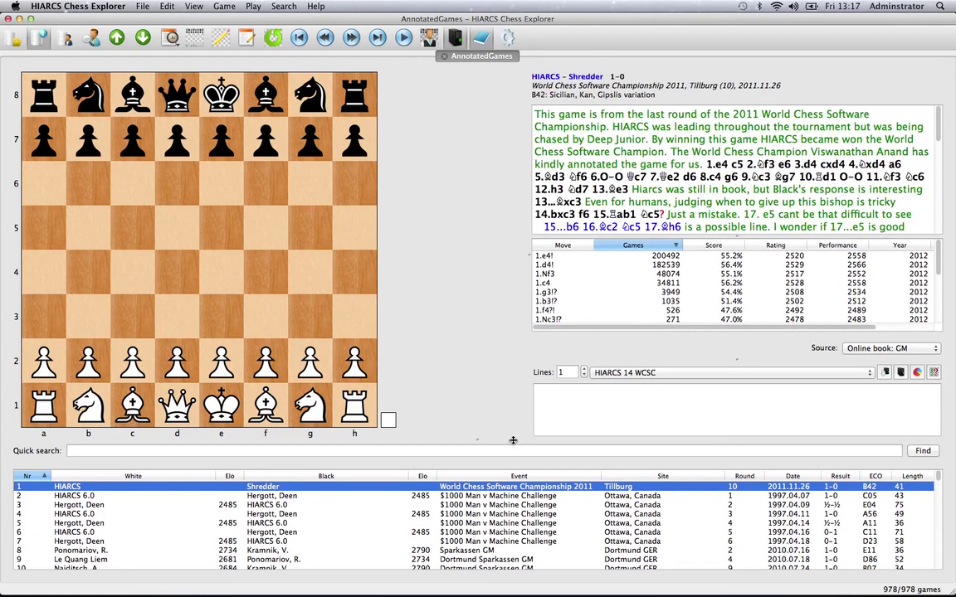
mouse_move(513, 439)
mouse_down()
mouse_move(516, 297)
mouse_move(504, 464)
mouse_move(497, 428)
mouse_up()
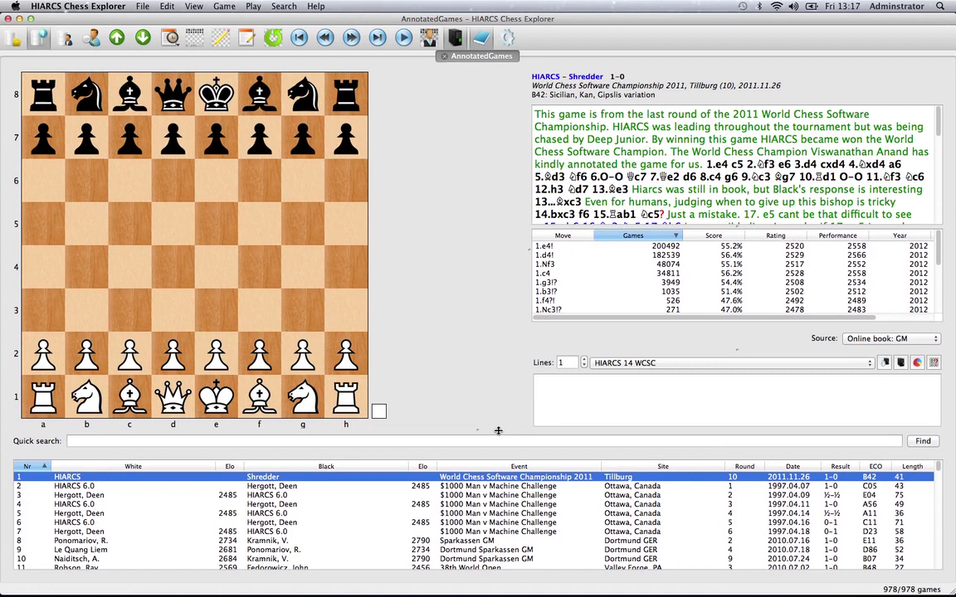
- Hide the Game Explorer and Analysis Explorer, and give the chessboard more width beside the notation pane
click(194, 6)
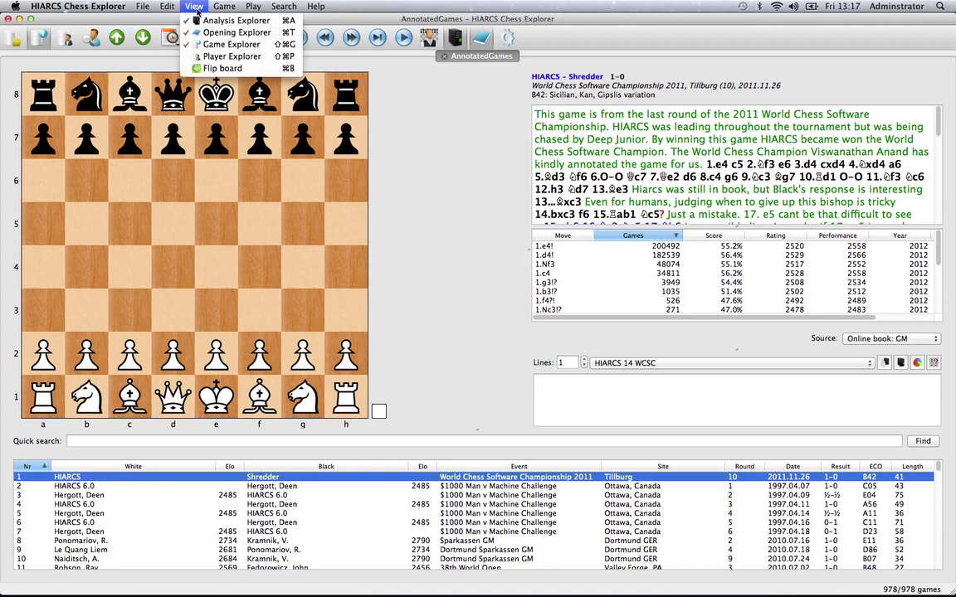
click(231, 48)
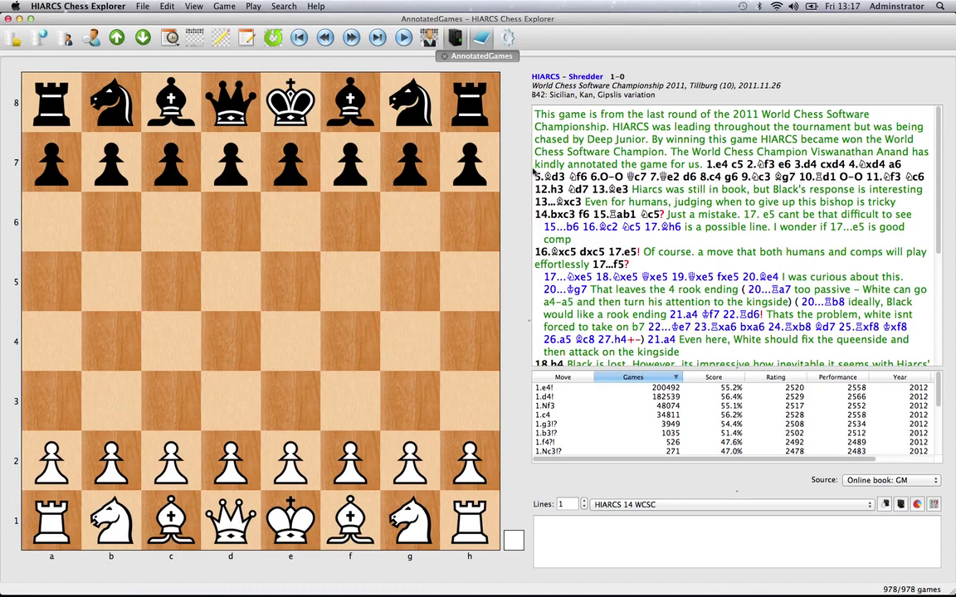
drag(529, 170, 555, 178)
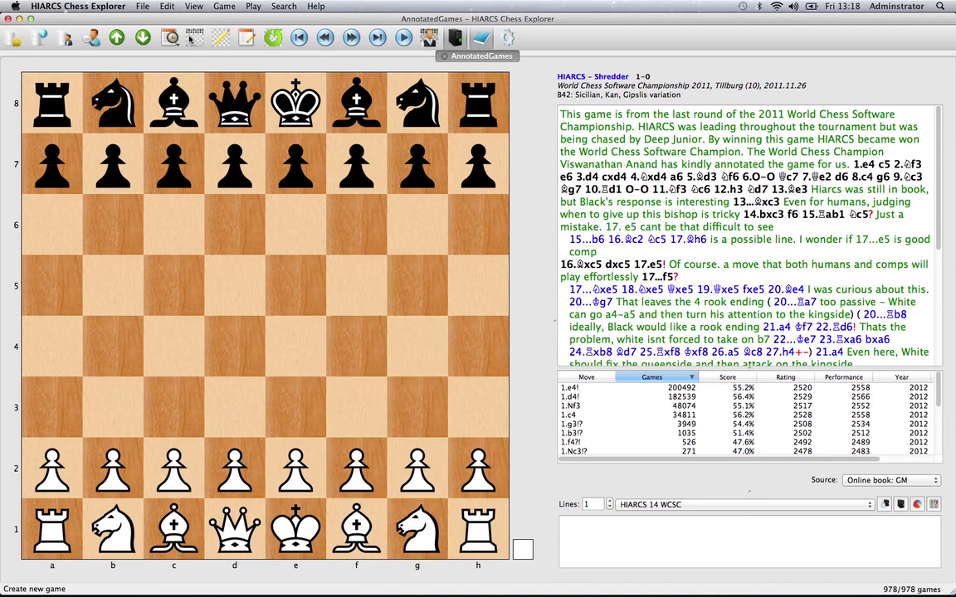
click(196, 8)
click(206, 24)
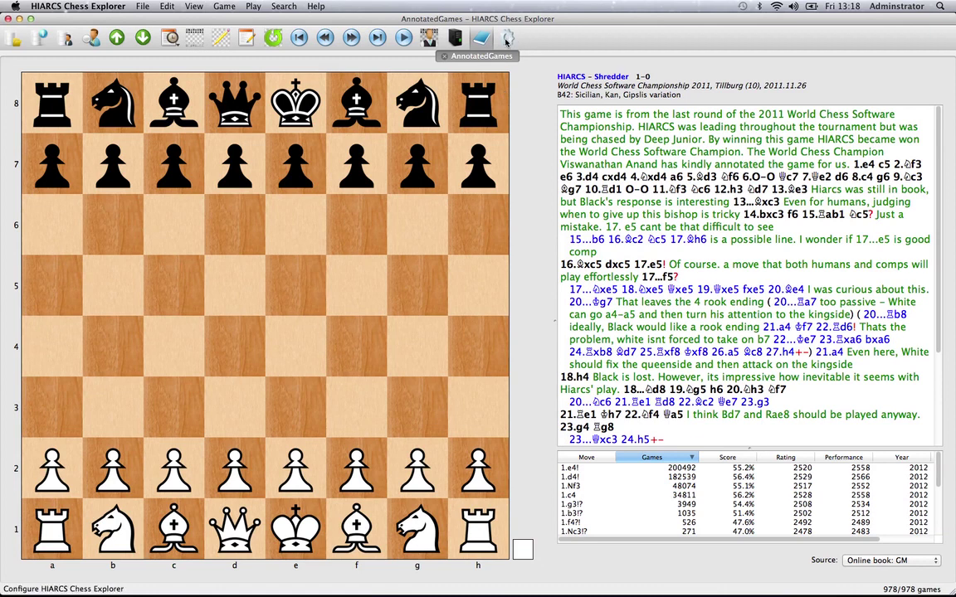
- Set the board style to Sky blue in the preferences and confirm the change
click(505, 40)
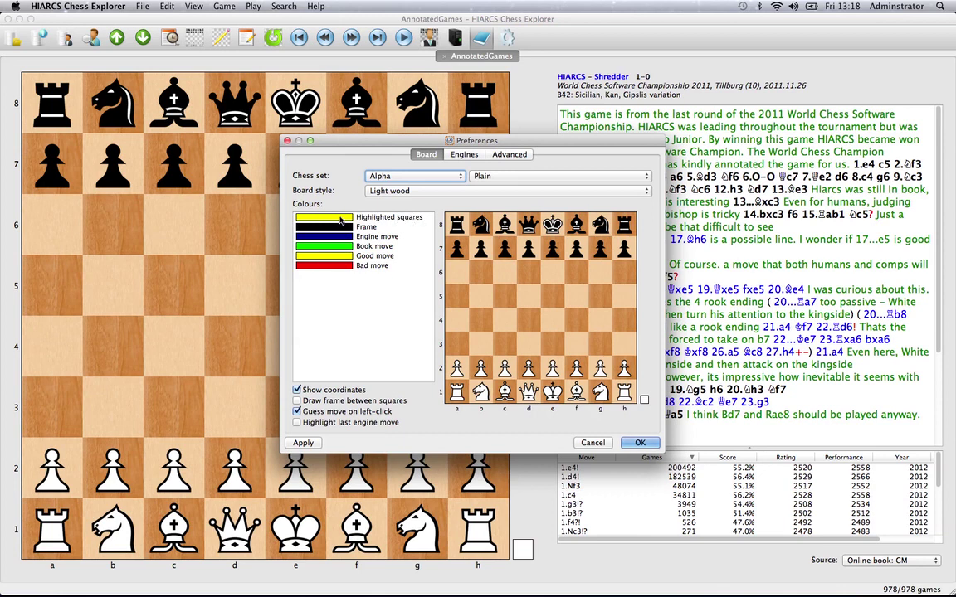
click(438, 192)
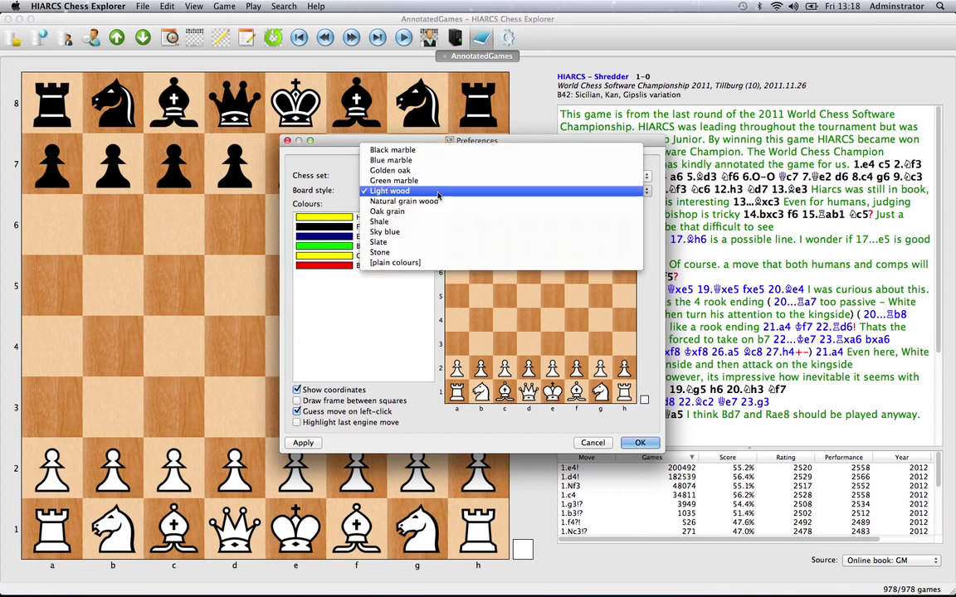
click(437, 236)
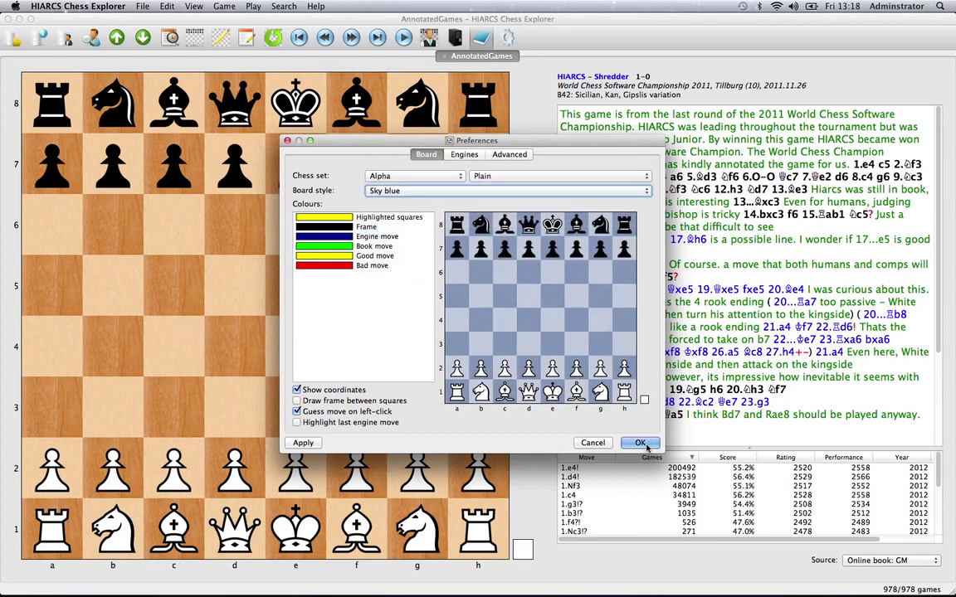
click(640, 442)
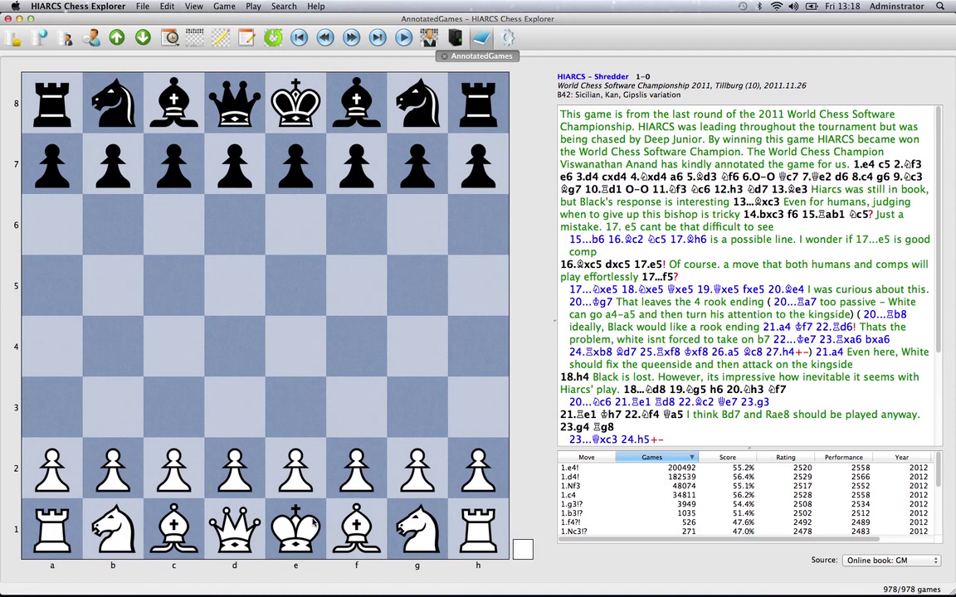
- Set the chess set to Merida in the board preferences and apply it
click(454, 37)
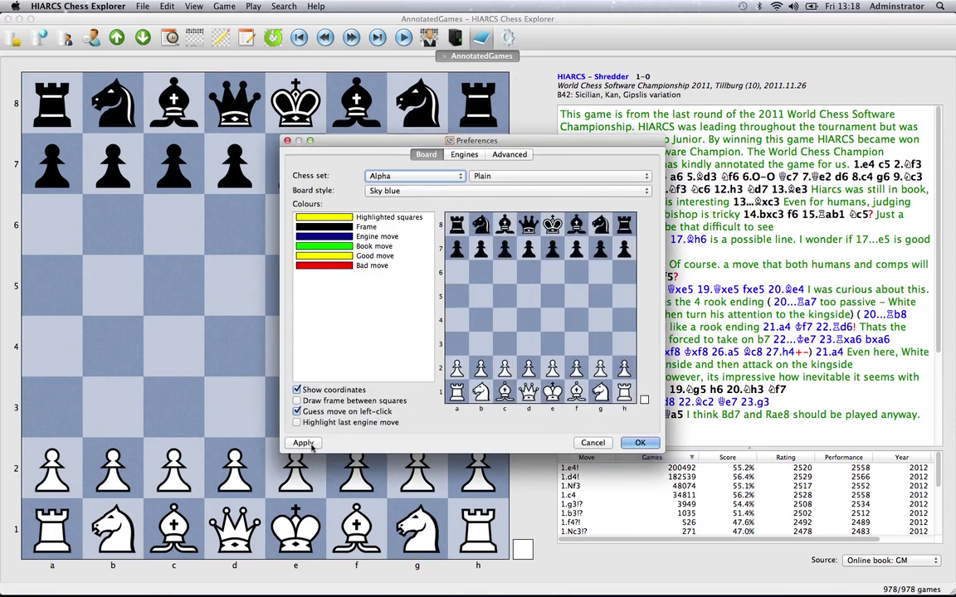
click(592, 442)
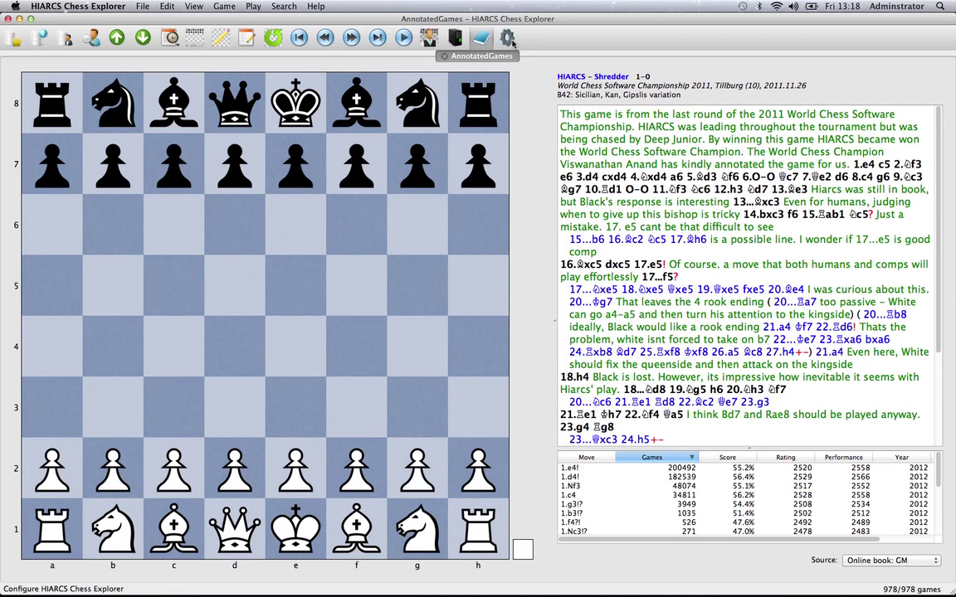
click(455, 38)
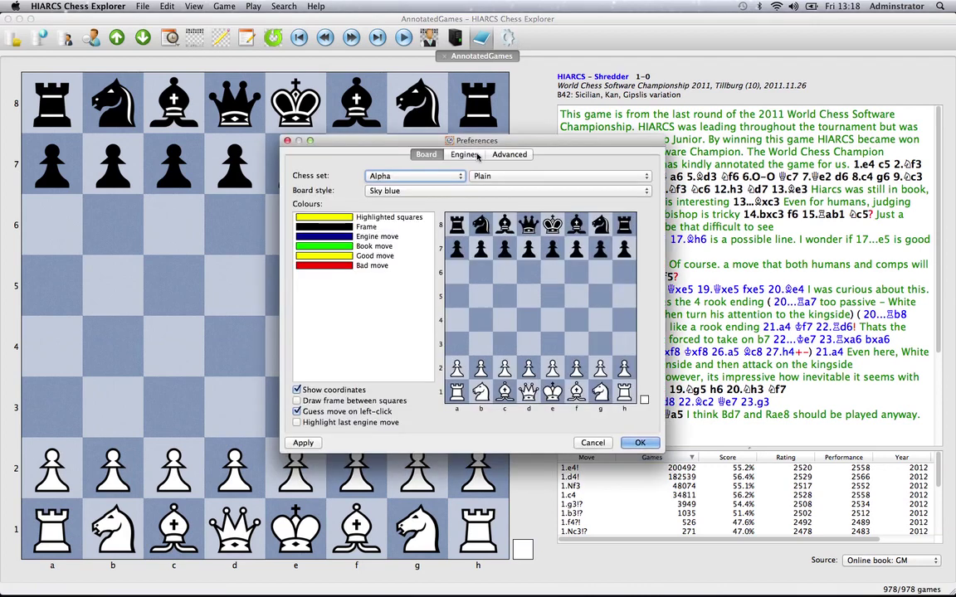
click(404, 179)
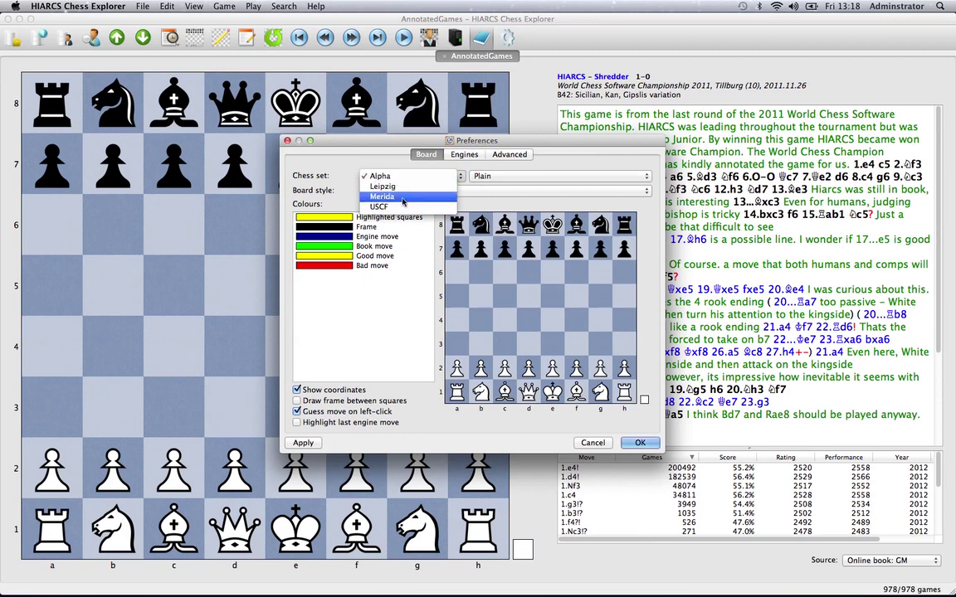
click(402, 197)
click(303, 442)
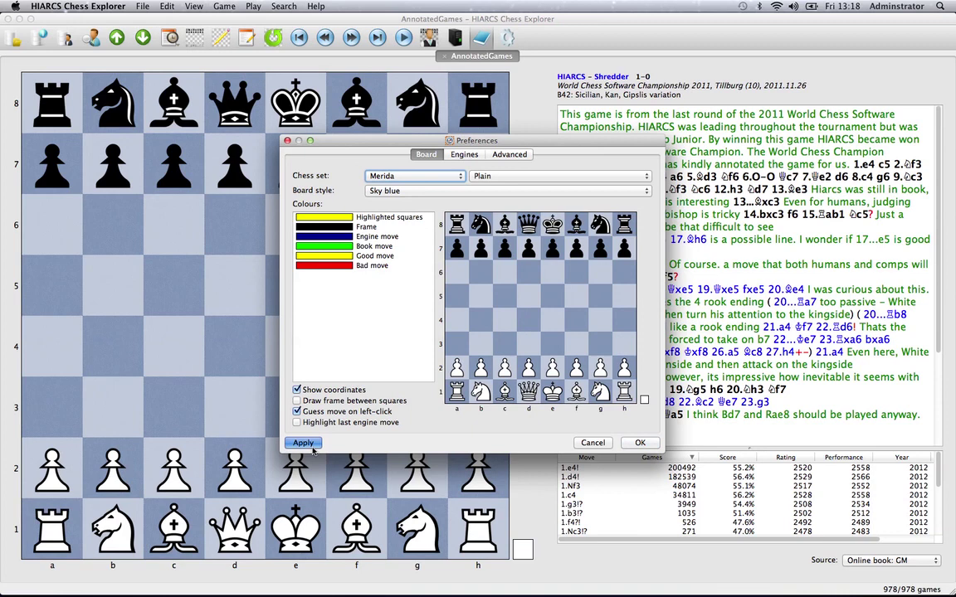
- Switch the chess set to USCF and apply it to the board
click(412, 176)
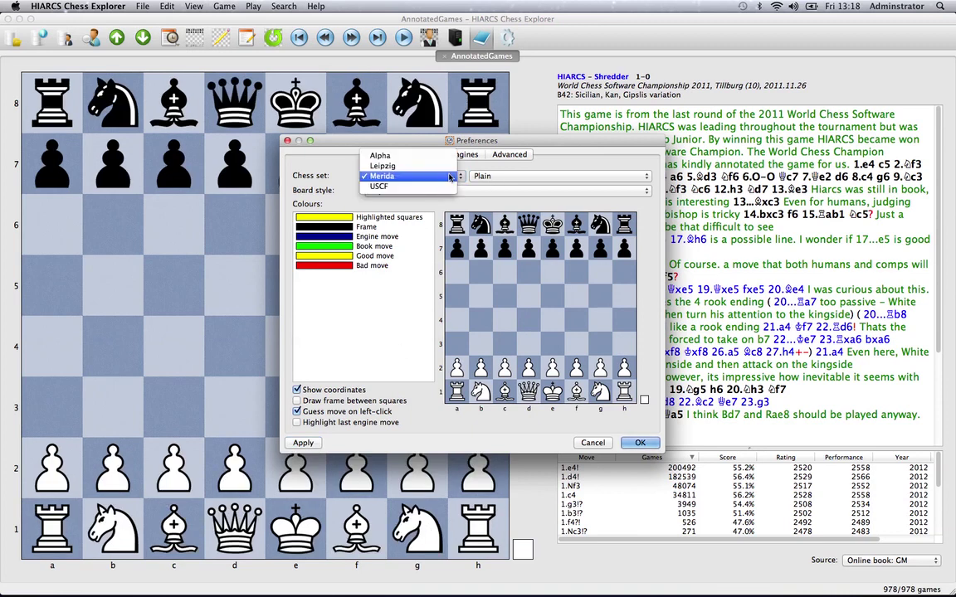
click(437, 187)
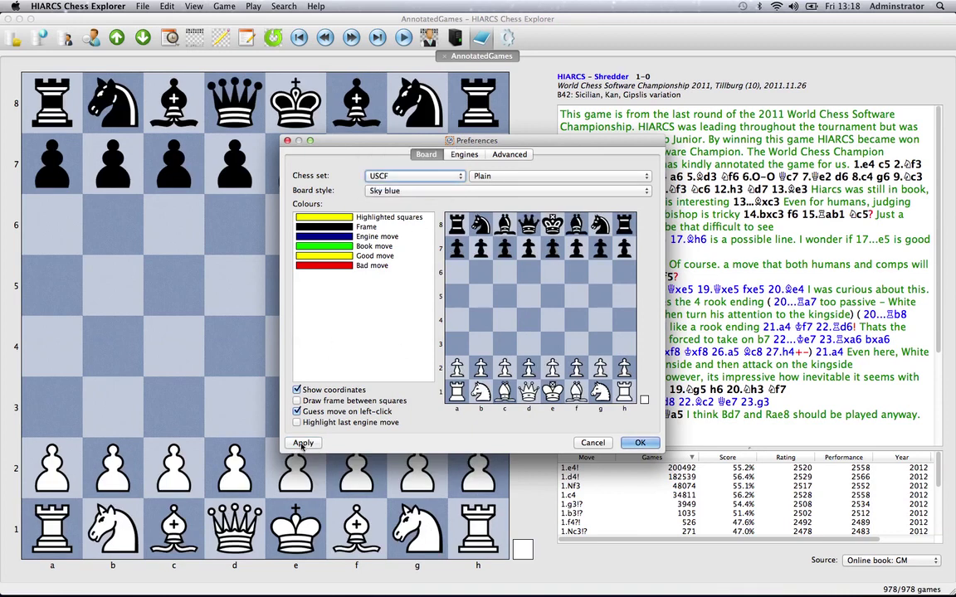
click(302, 443)
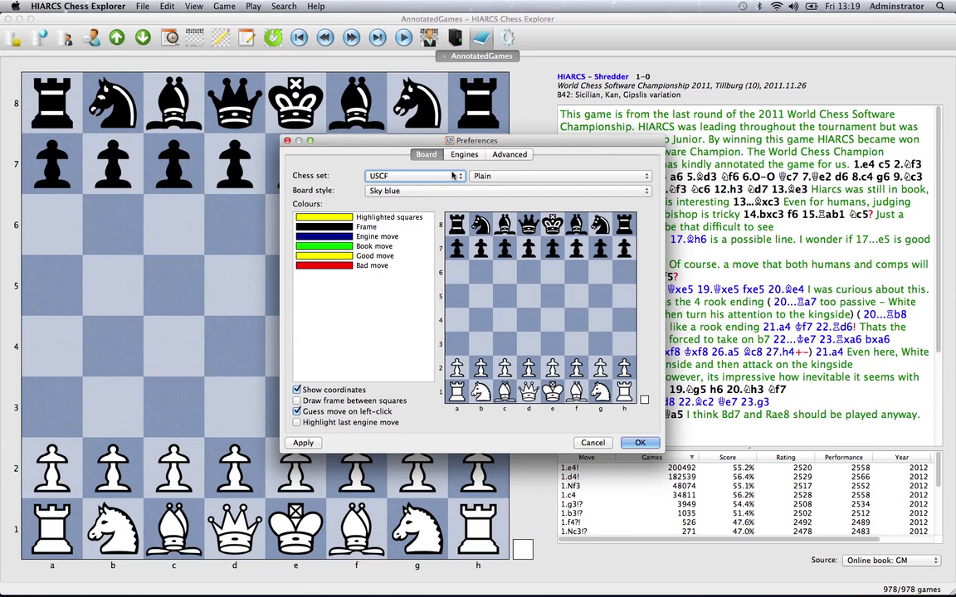
- Set the game font to Lucida Grande 12 pt in the advanced preferences and confirm
click(514, 155)
drag(486, 135, 373, 135)
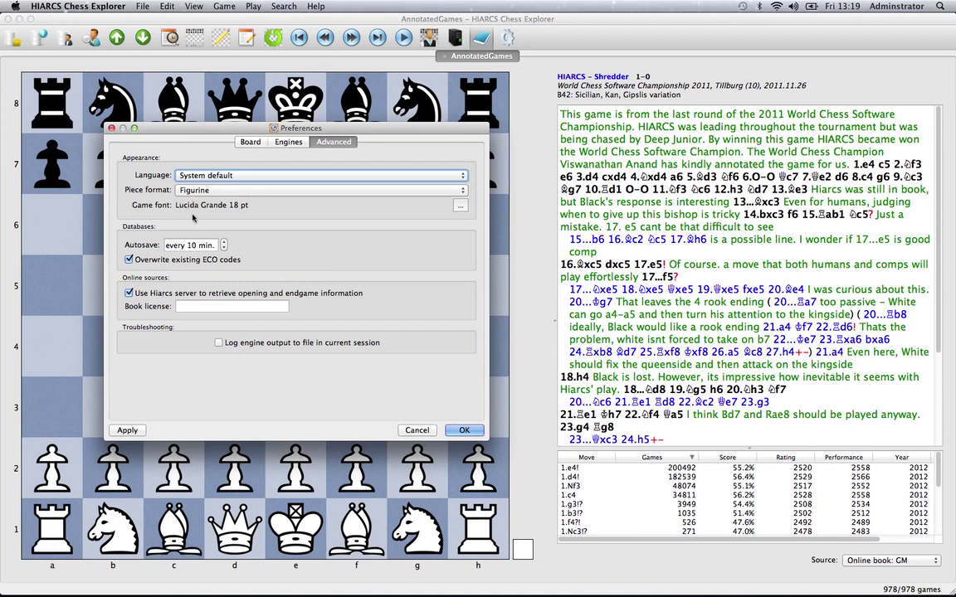
click(460, 207)
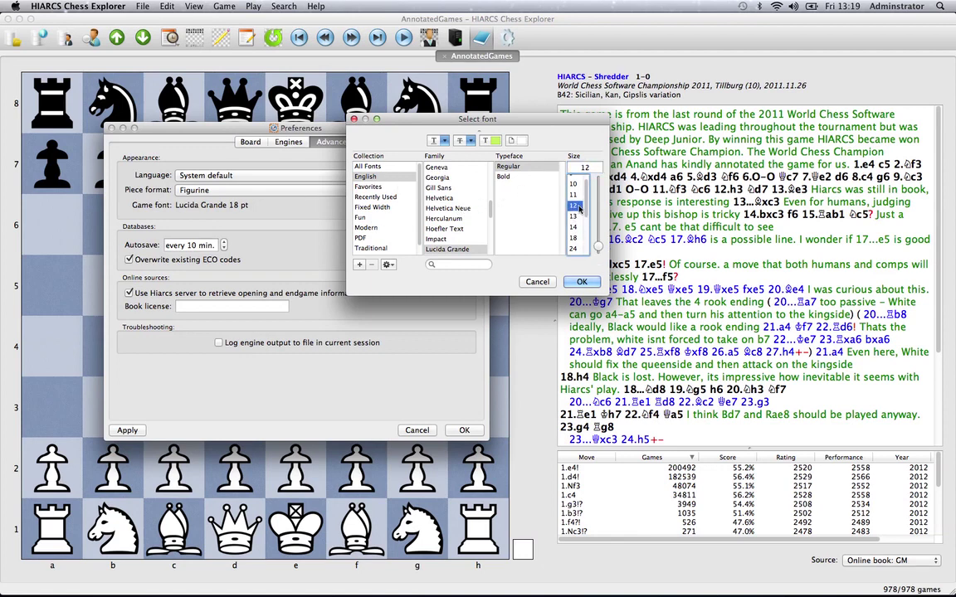
drag(596, 242, 598, 247)
click(580, 283)
click(580, 283)
click(470, 433)
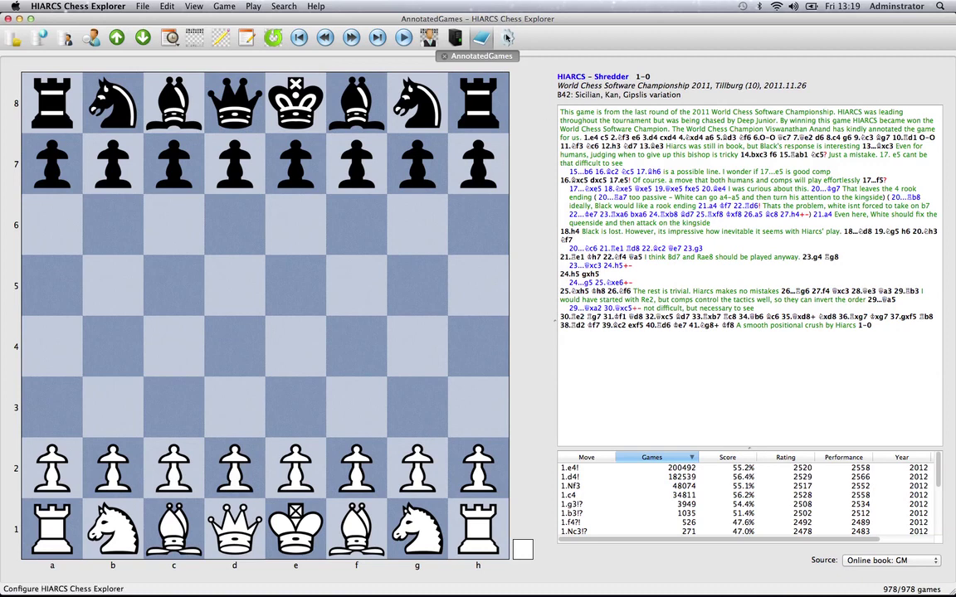
- Set the game font size to 36 pt in the advanced preferences and confirm the change
click(454, 37)
click(509, 155)
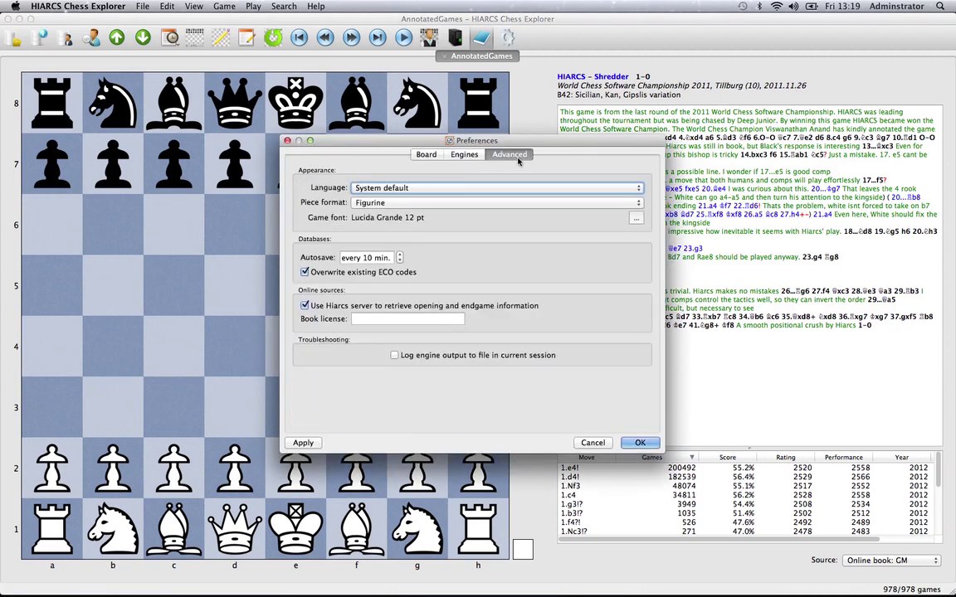
click(636, 219)
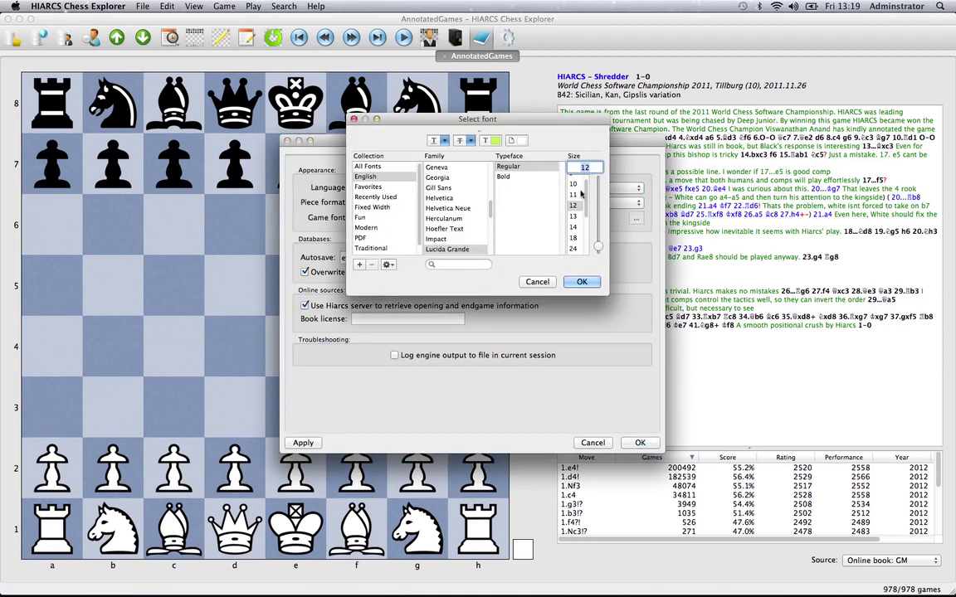
click(583, 248)
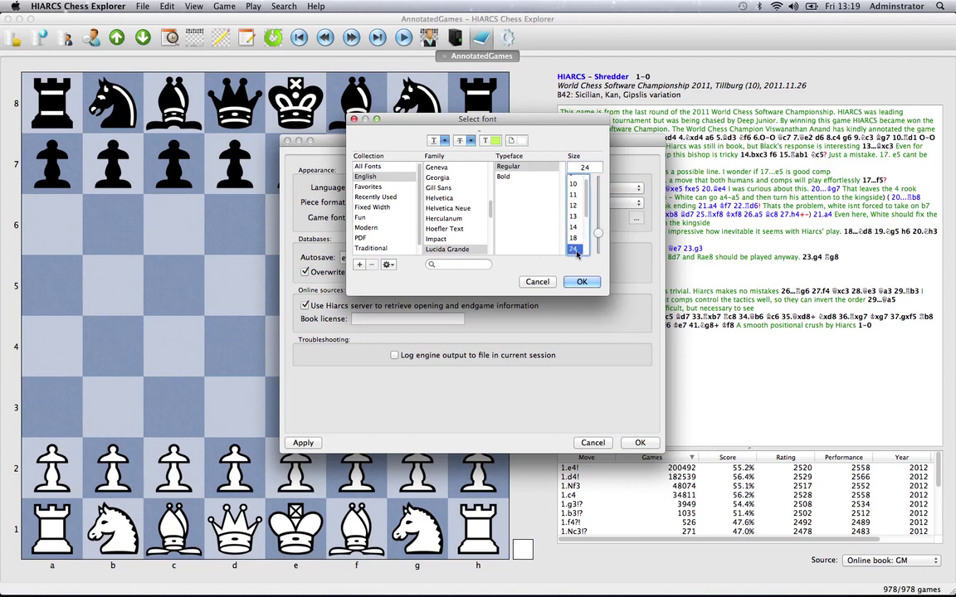
scroll(581, 215, down, 2)
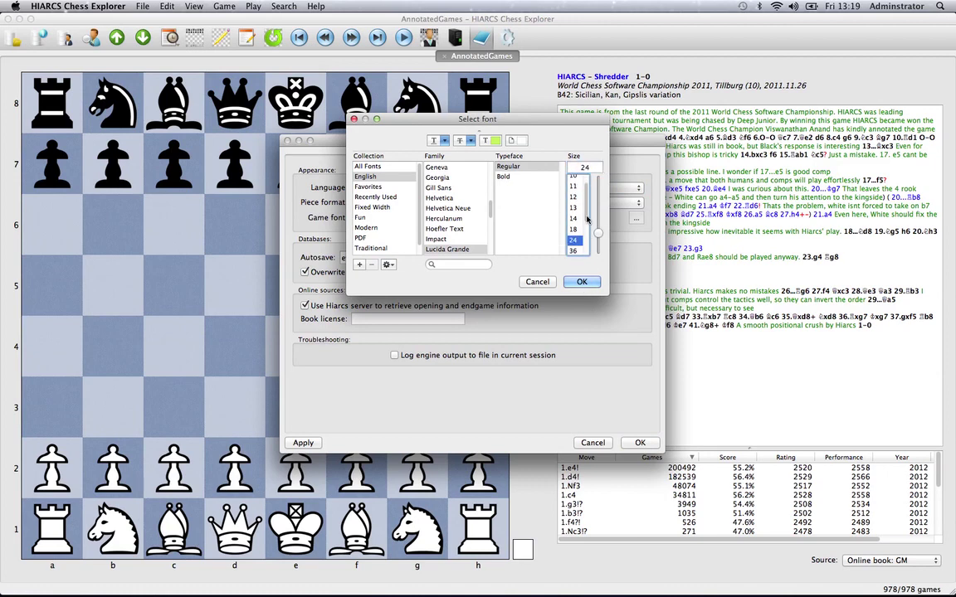
click(573, 233)
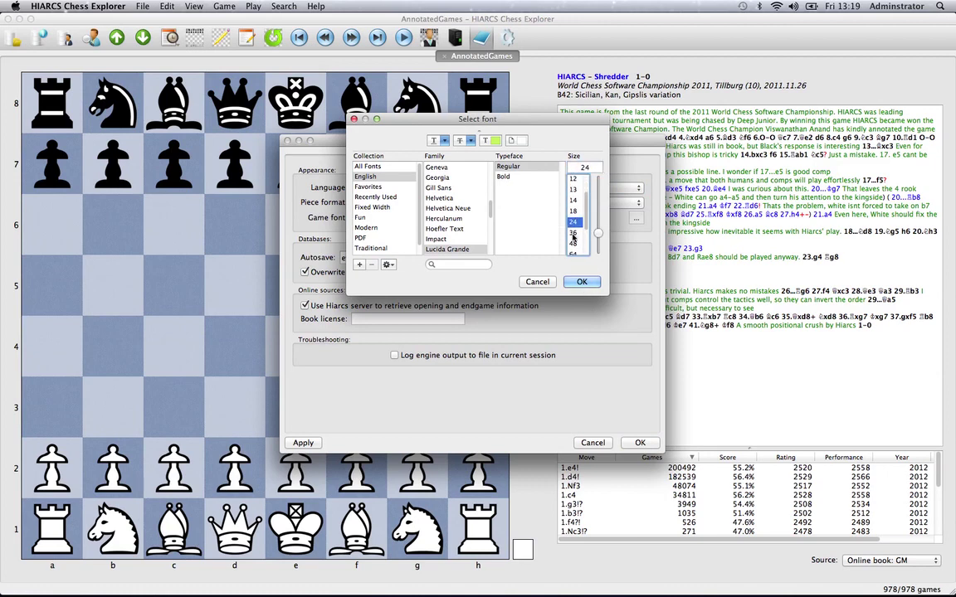
click(582, 281)
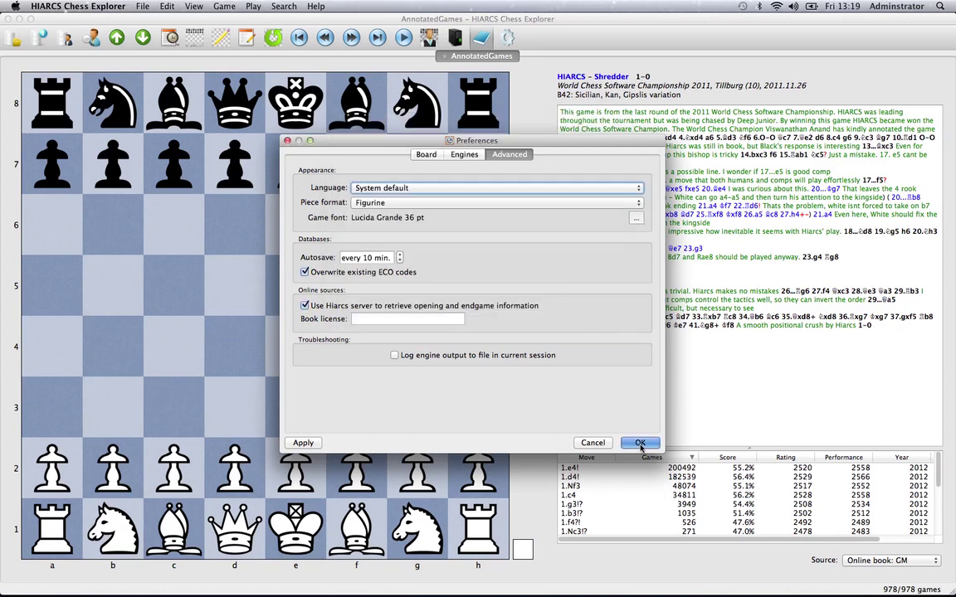
click(641, 443)
scroll(943, 163, down, 2)
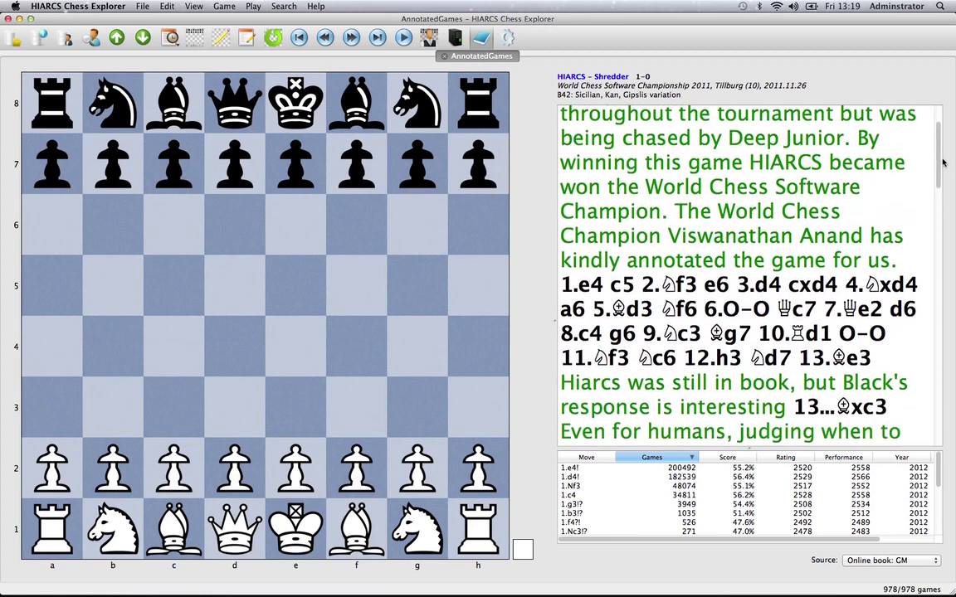
drag(942, 162, 950, 222)
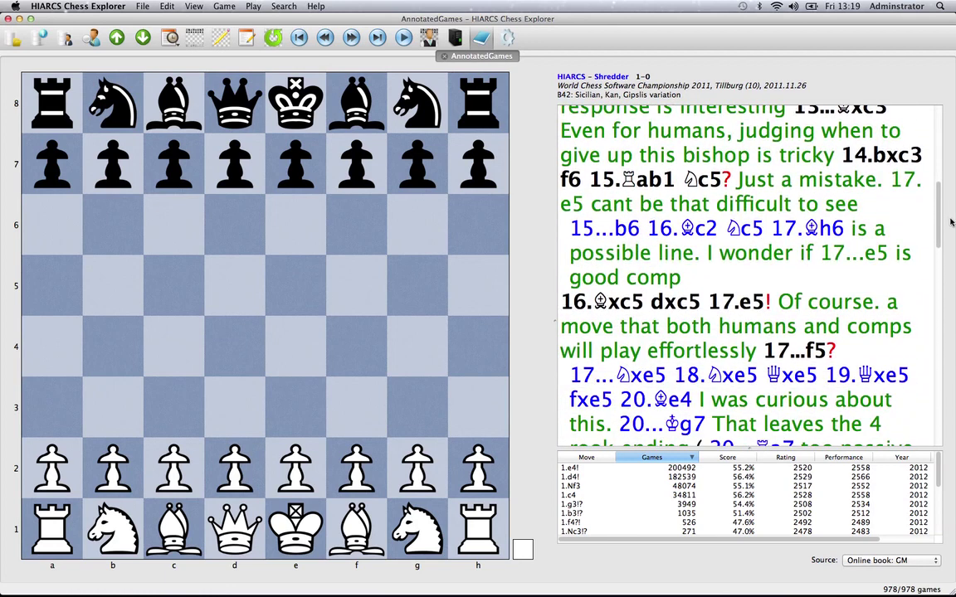